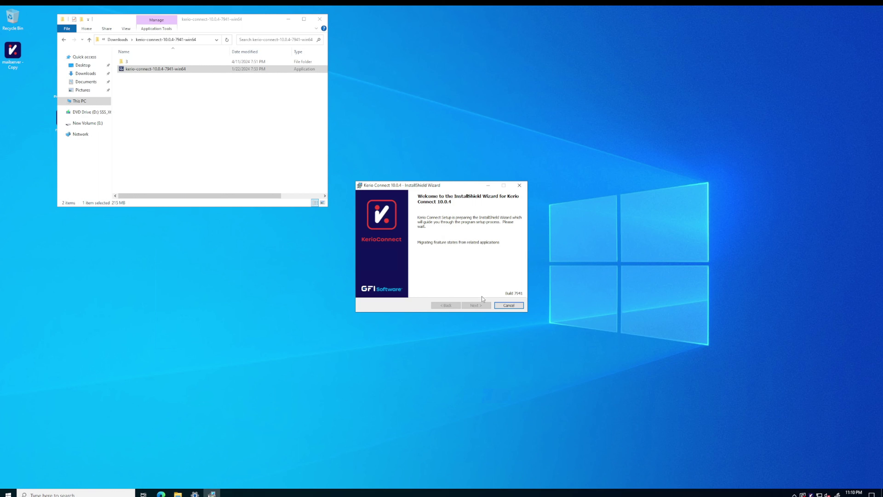
# Start the Kerio Connect 10.0.4 installation from the setup wizard.
pyautogui.click(477, 305)
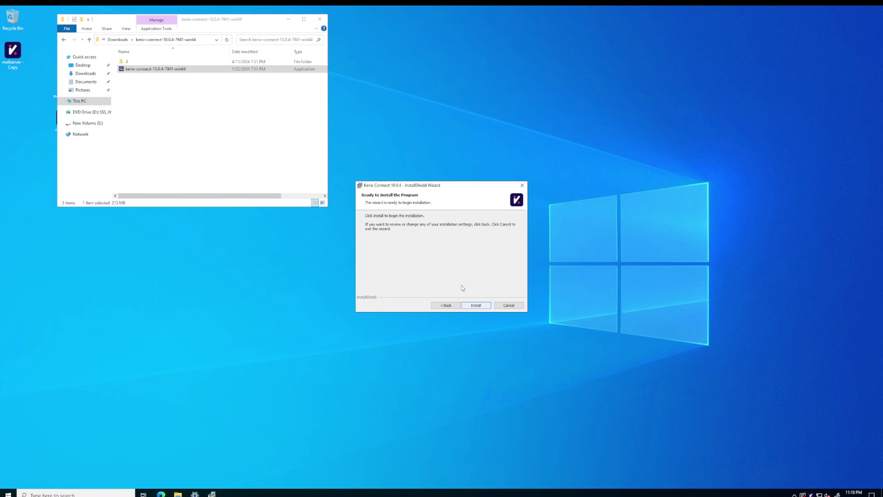
pyautogui.click(476, 306)
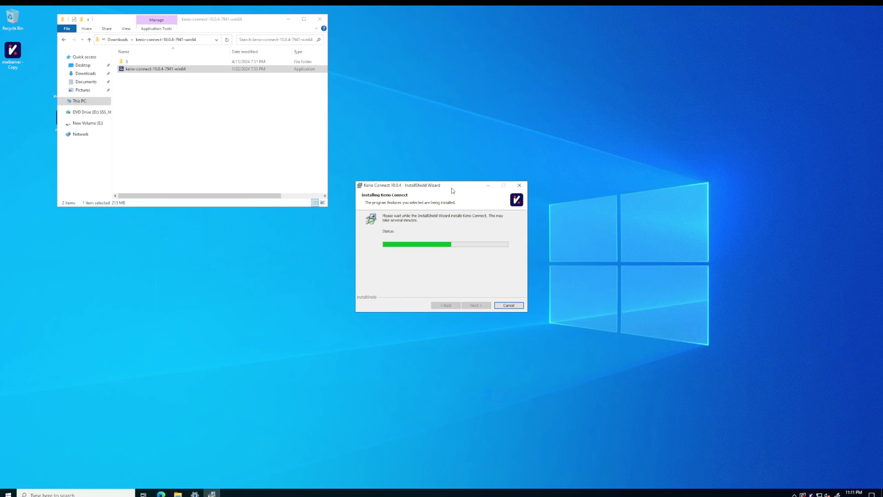
pyautogui.moveTo(451, 188)
pyautogui.mouseDown()
pyautogui.moveTo(431, 123)
pyautogui.moveTo(454, 202)
pyautogui.mouseUp()
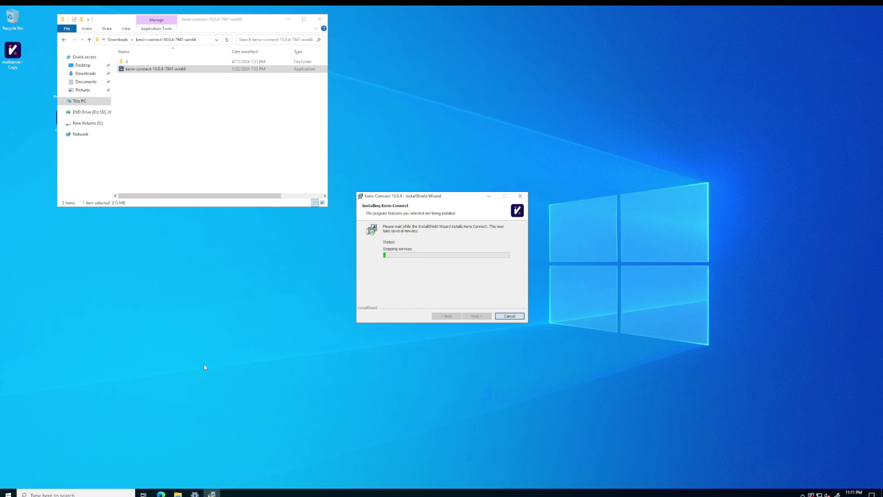
# Open This PC to check the drives' free space, and move the installer window away from it.
pyautogui.click(178, 494)
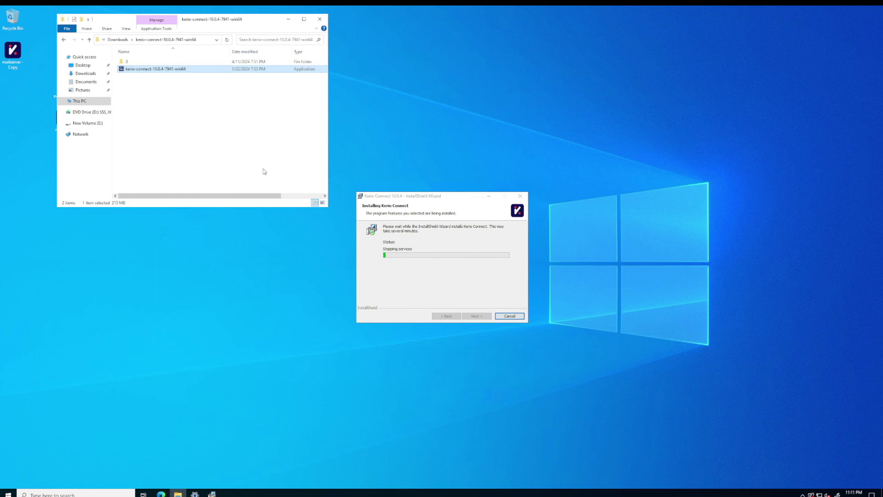
pyautogui.click(86, 102)
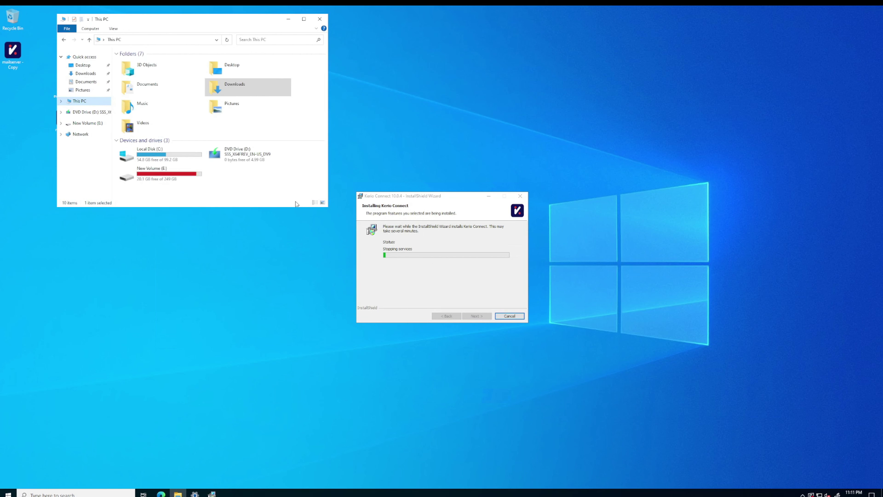
pyautogui.moveTo(439, 198); pyautogui.dragTo(371, 274)
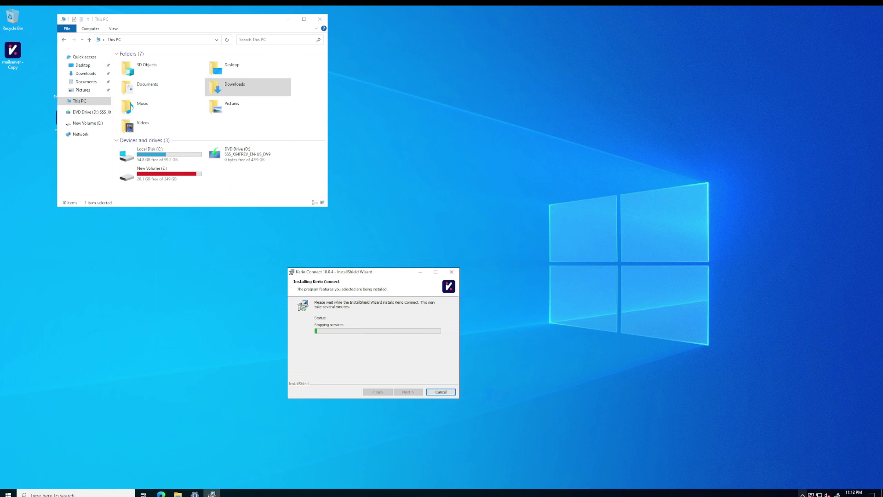
# Open Task Manager and move its window clear of the Kerio Connect installer.
pyautogui.click(802, 494)
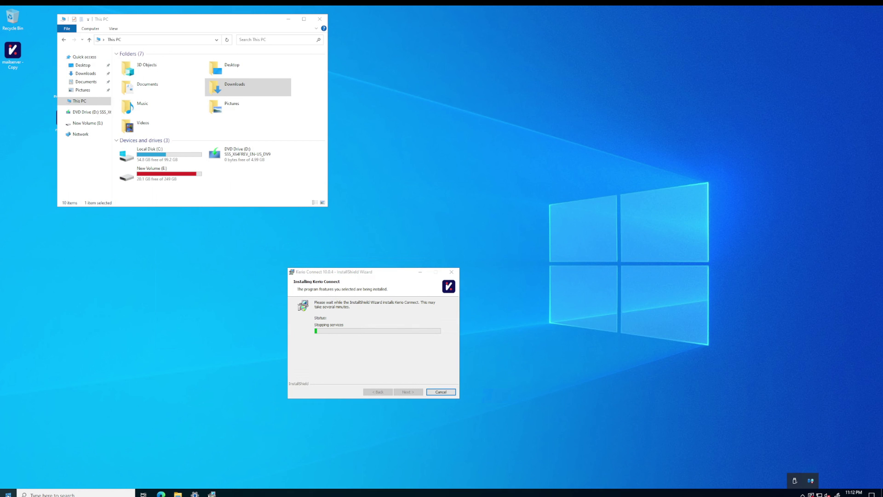
pyautogui.click(8, 493)
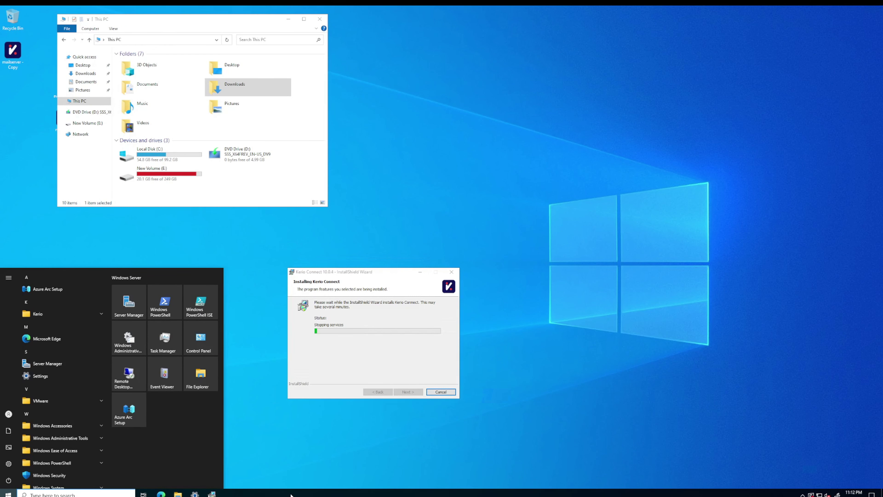
pyautogui.rightClick(291, 494)
pyautogui.click(334, 456)
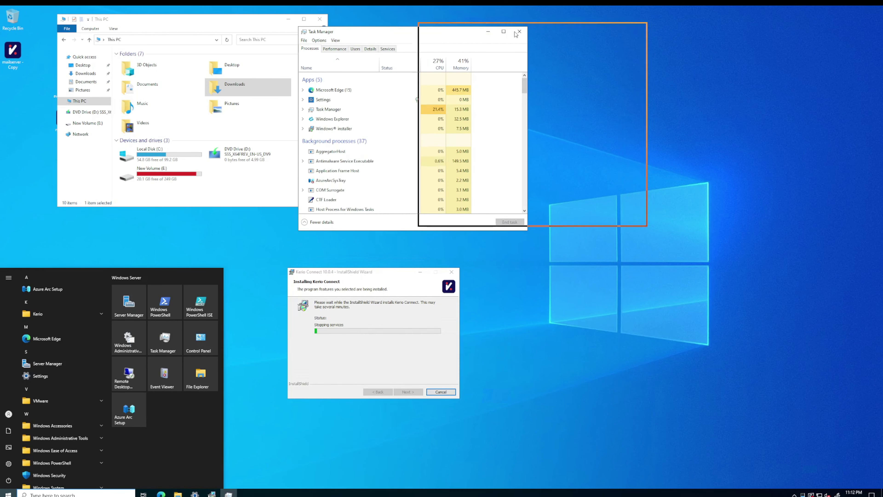
pyautogui.moveTo(516, 34); pyautogui.dragTo(536, 35)
pyautogui.click(317, 372)
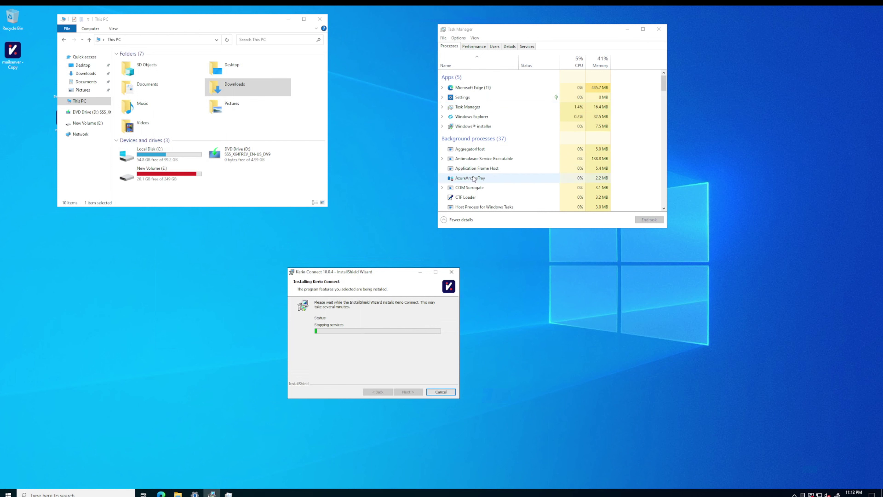
# Select the Kerio Connect Engine background process, enlarge the Task Manager window, and move the installer out from behind it.
pyautogui.click(474, 178)
pyautogui.press('k')
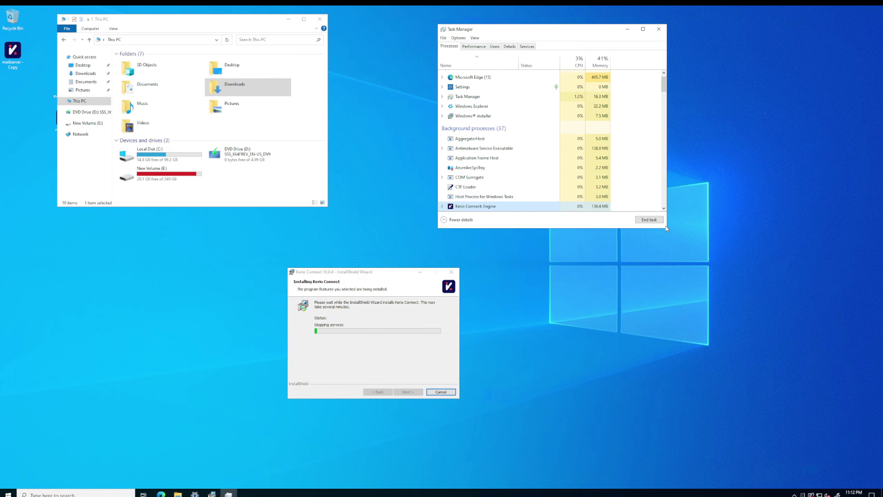
pyautogui.moveTo(667, 230); pyautogui.dragTo(755, 380)
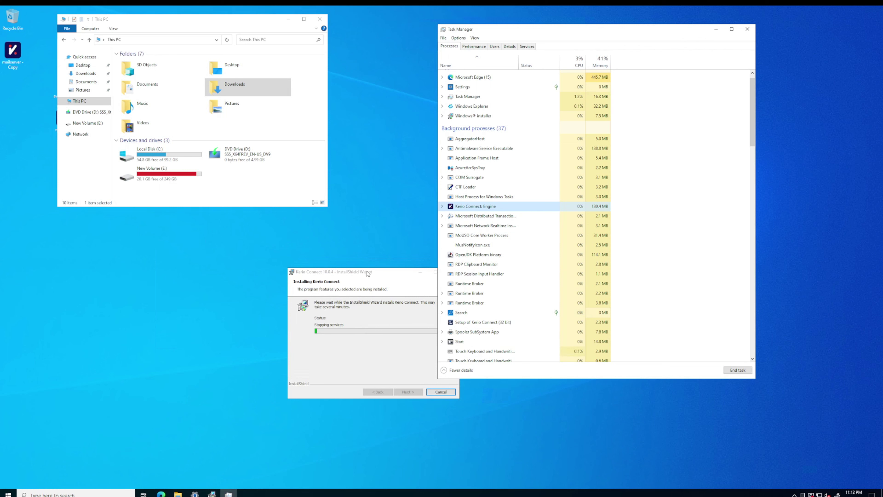
pyautogui.moveTo(367, 272); pyautogui.dragTo(272, 248)
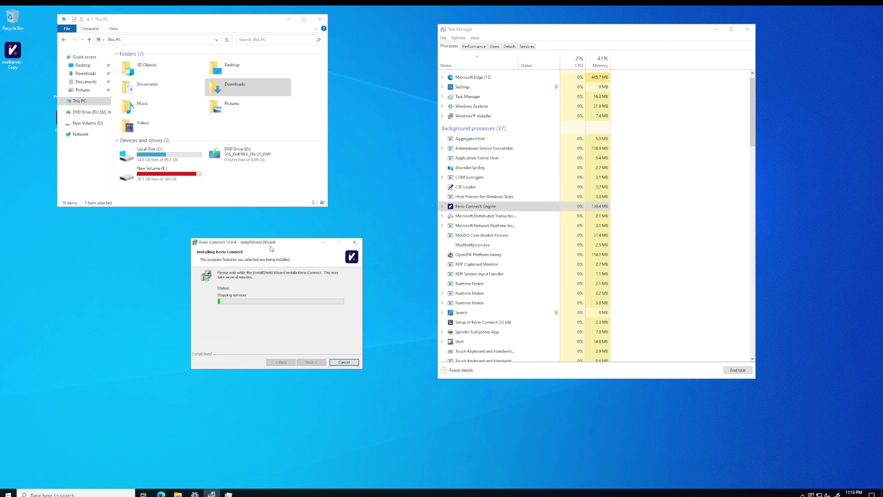
# Expand the Kerio Connect Engine process and try to stop its Kerio Connect service.
pyautogui.click(443, 209)
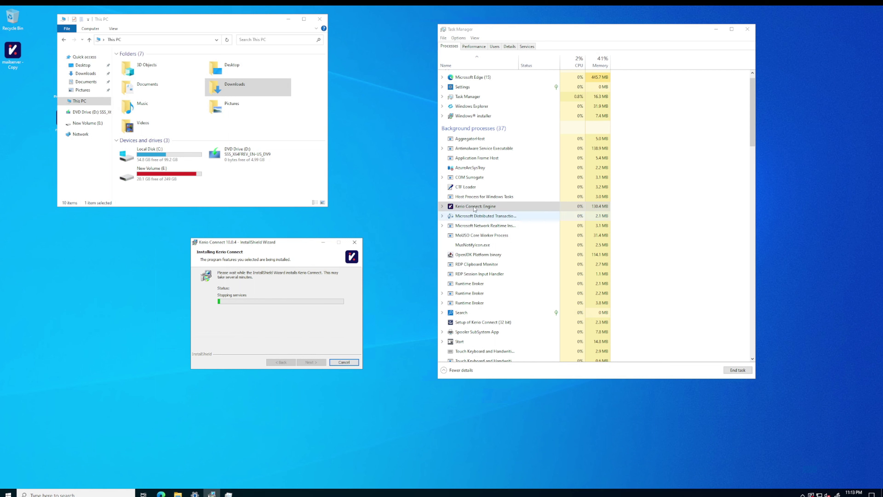
pyautogui.click(443, 208)
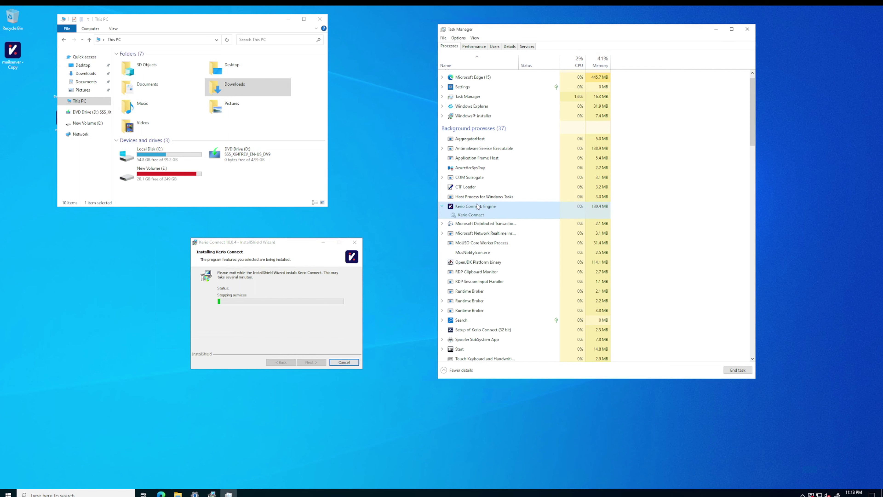
pyautogui.rightClick(479, 216)
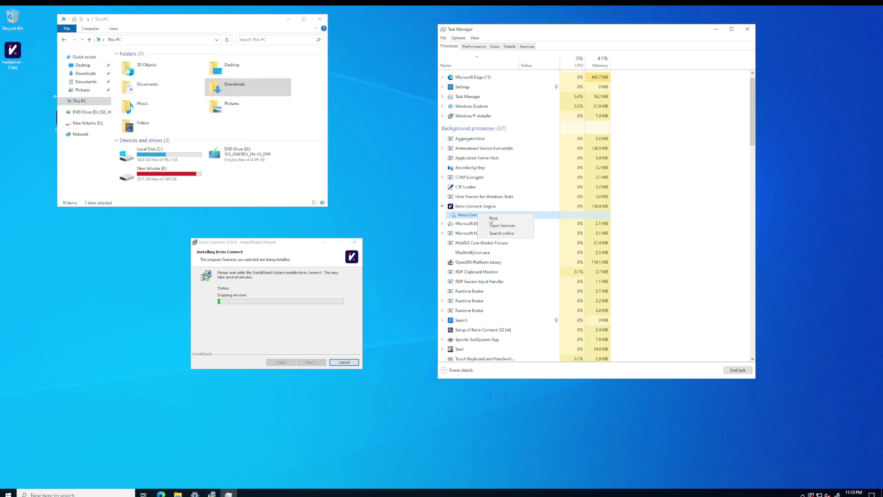
pyautogui.click(494, 218)
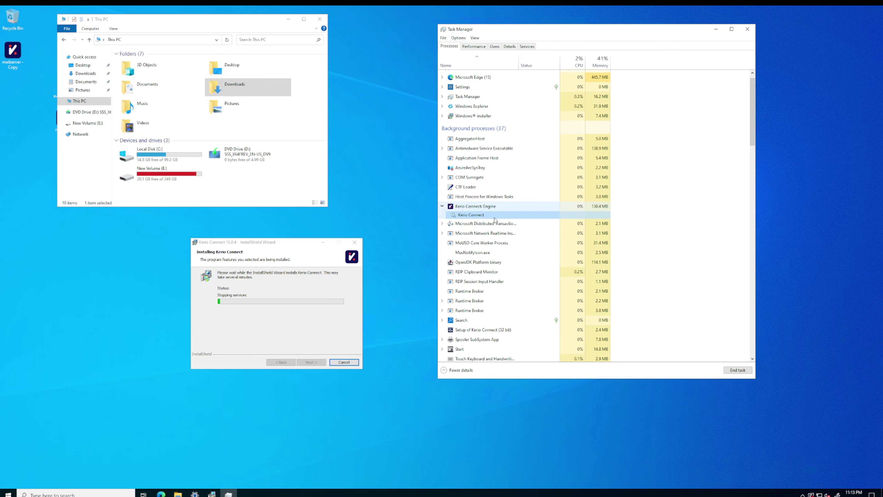
pyautogui.rightClick(477, 207)
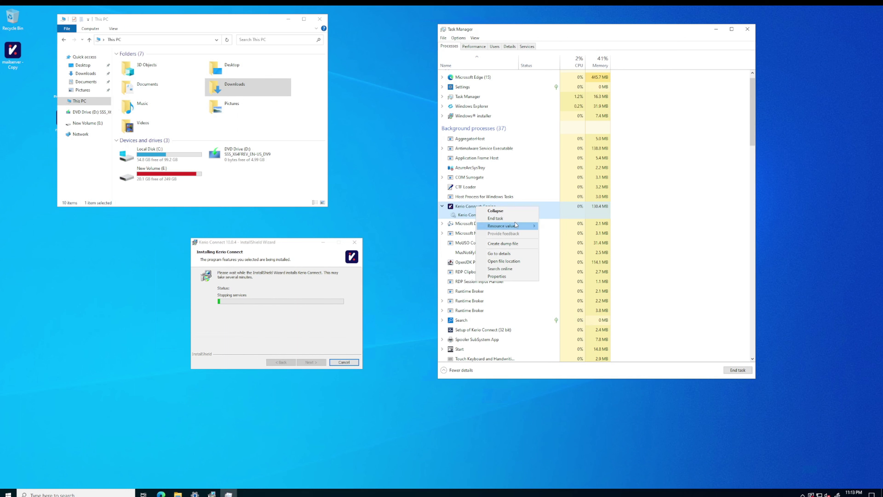
pyautogui.click(459, 209)
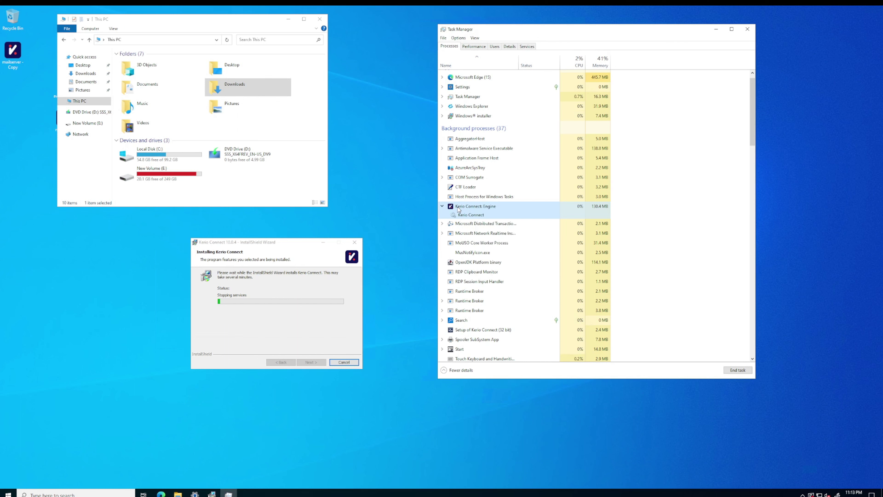
pyautogui.click(802, 494)
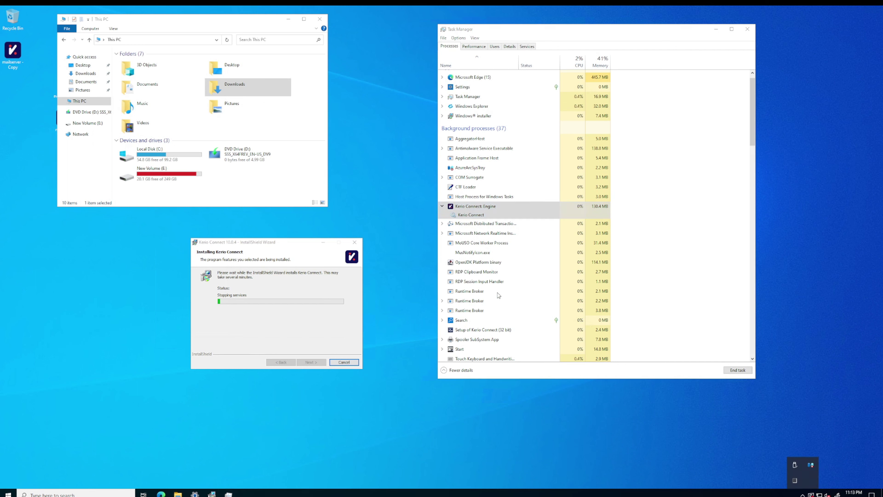
# End the Kerio Connect Engine task, repeating the command while the process is still listed.
pyautogui.rightClick(475, 206)
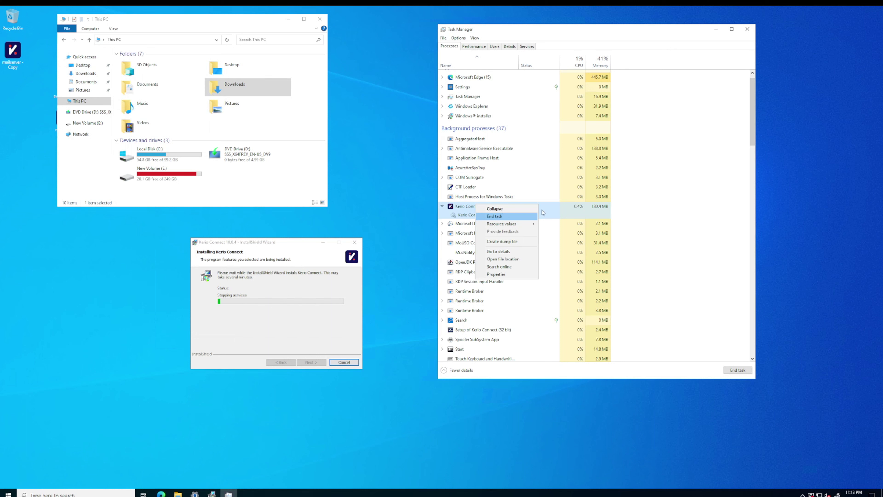
pyautogui.click(503, 217)
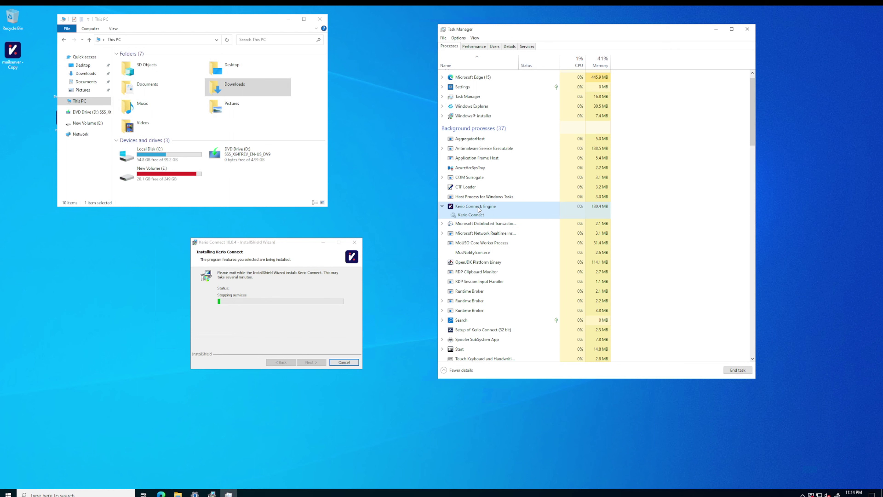
pyautogui.rightClick(479, 209)
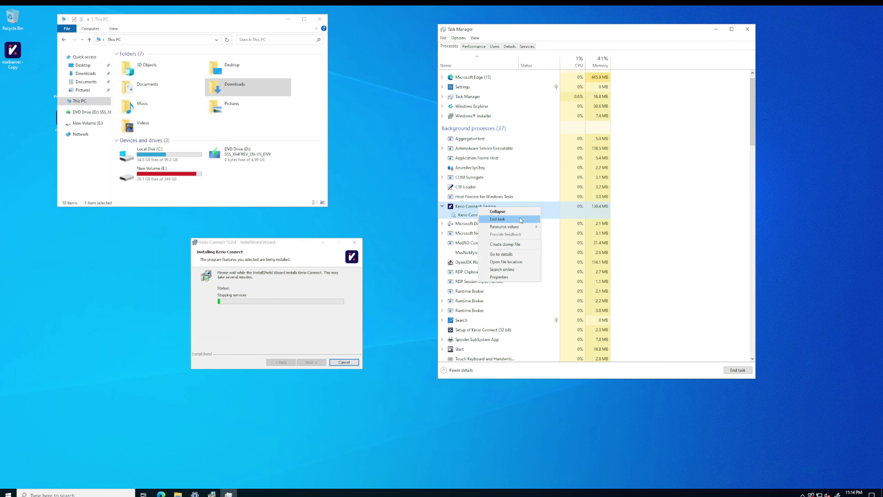
pyautogui.click(508, 219)
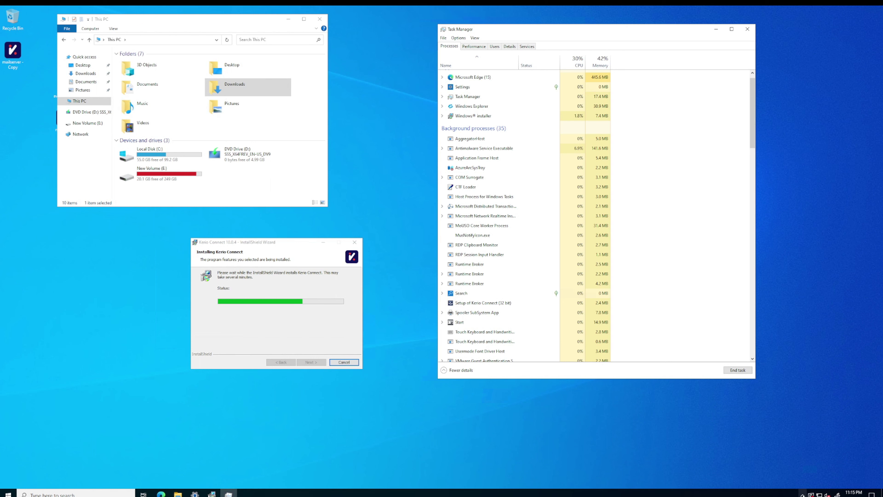
pyautogui.click(802, 494)
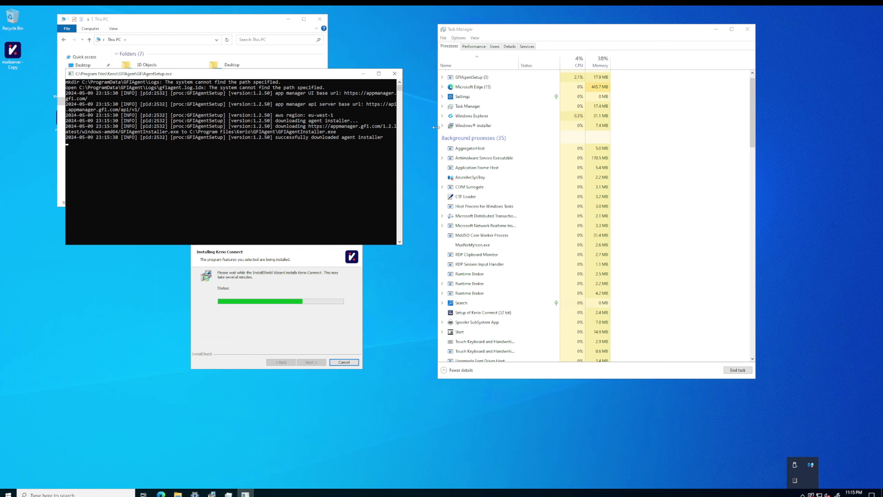
pyautogui.hotkey('alt', 'Tab')
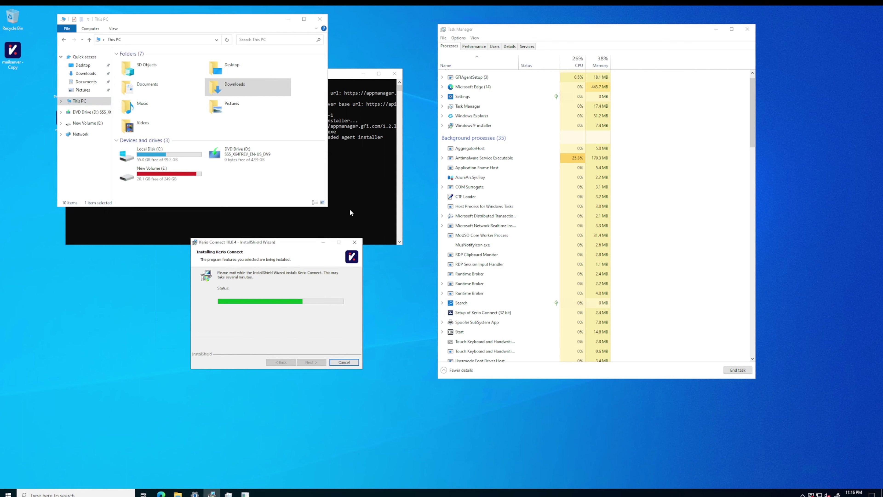
pyautogui.click(369, 214)
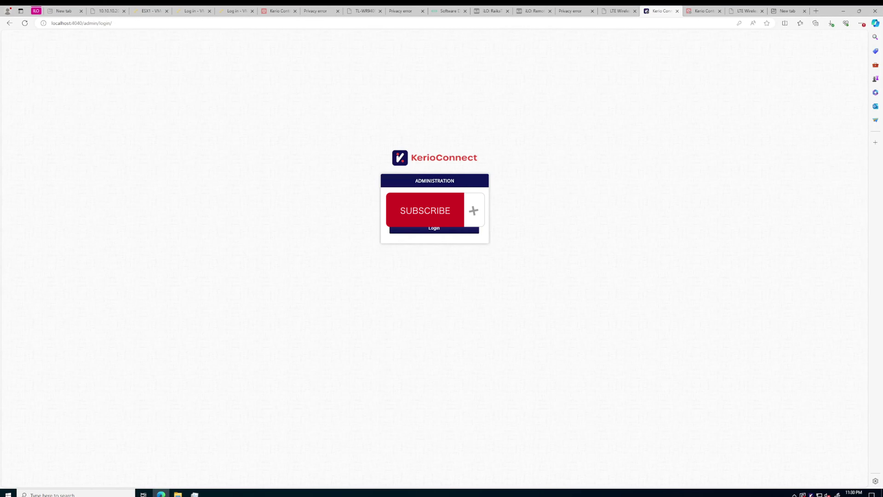
# Log in to the Kerio Connect administration and enable the integrated Kerio Antivirus engine in the Antivirus configuration.
pyautogui.press('Return')
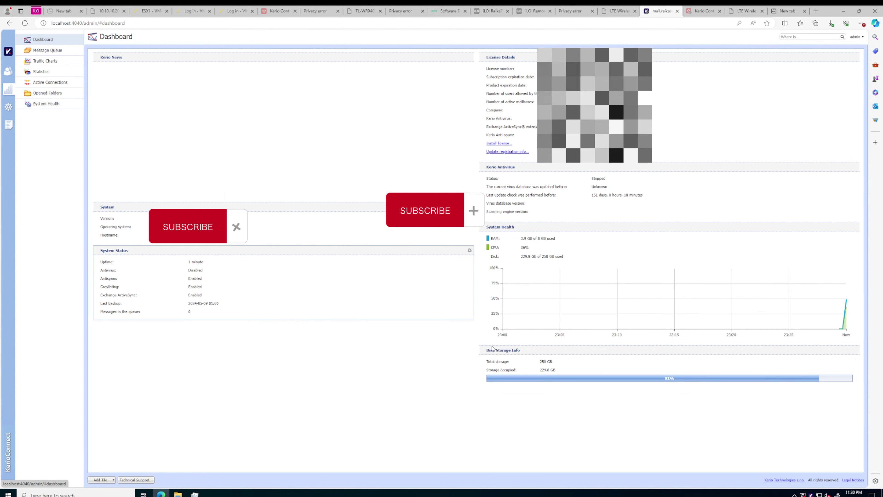
pyautogui.click(8, 108)
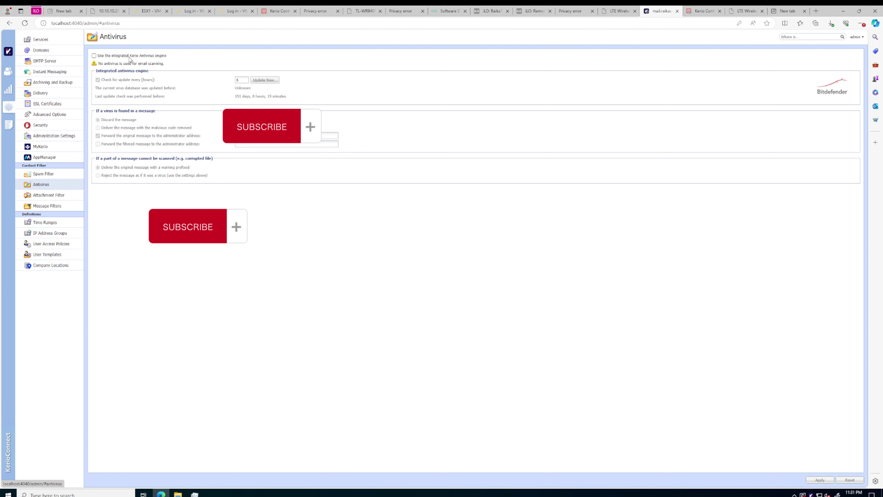
pyautogui.click(129, 56)
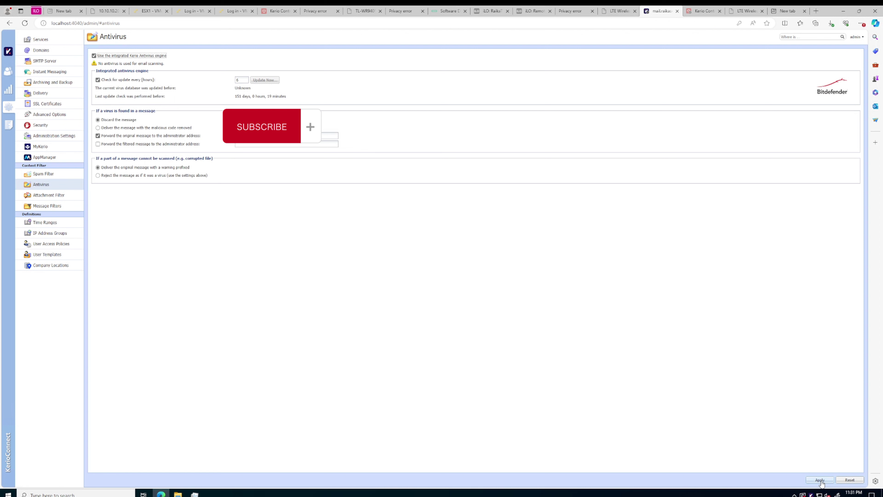